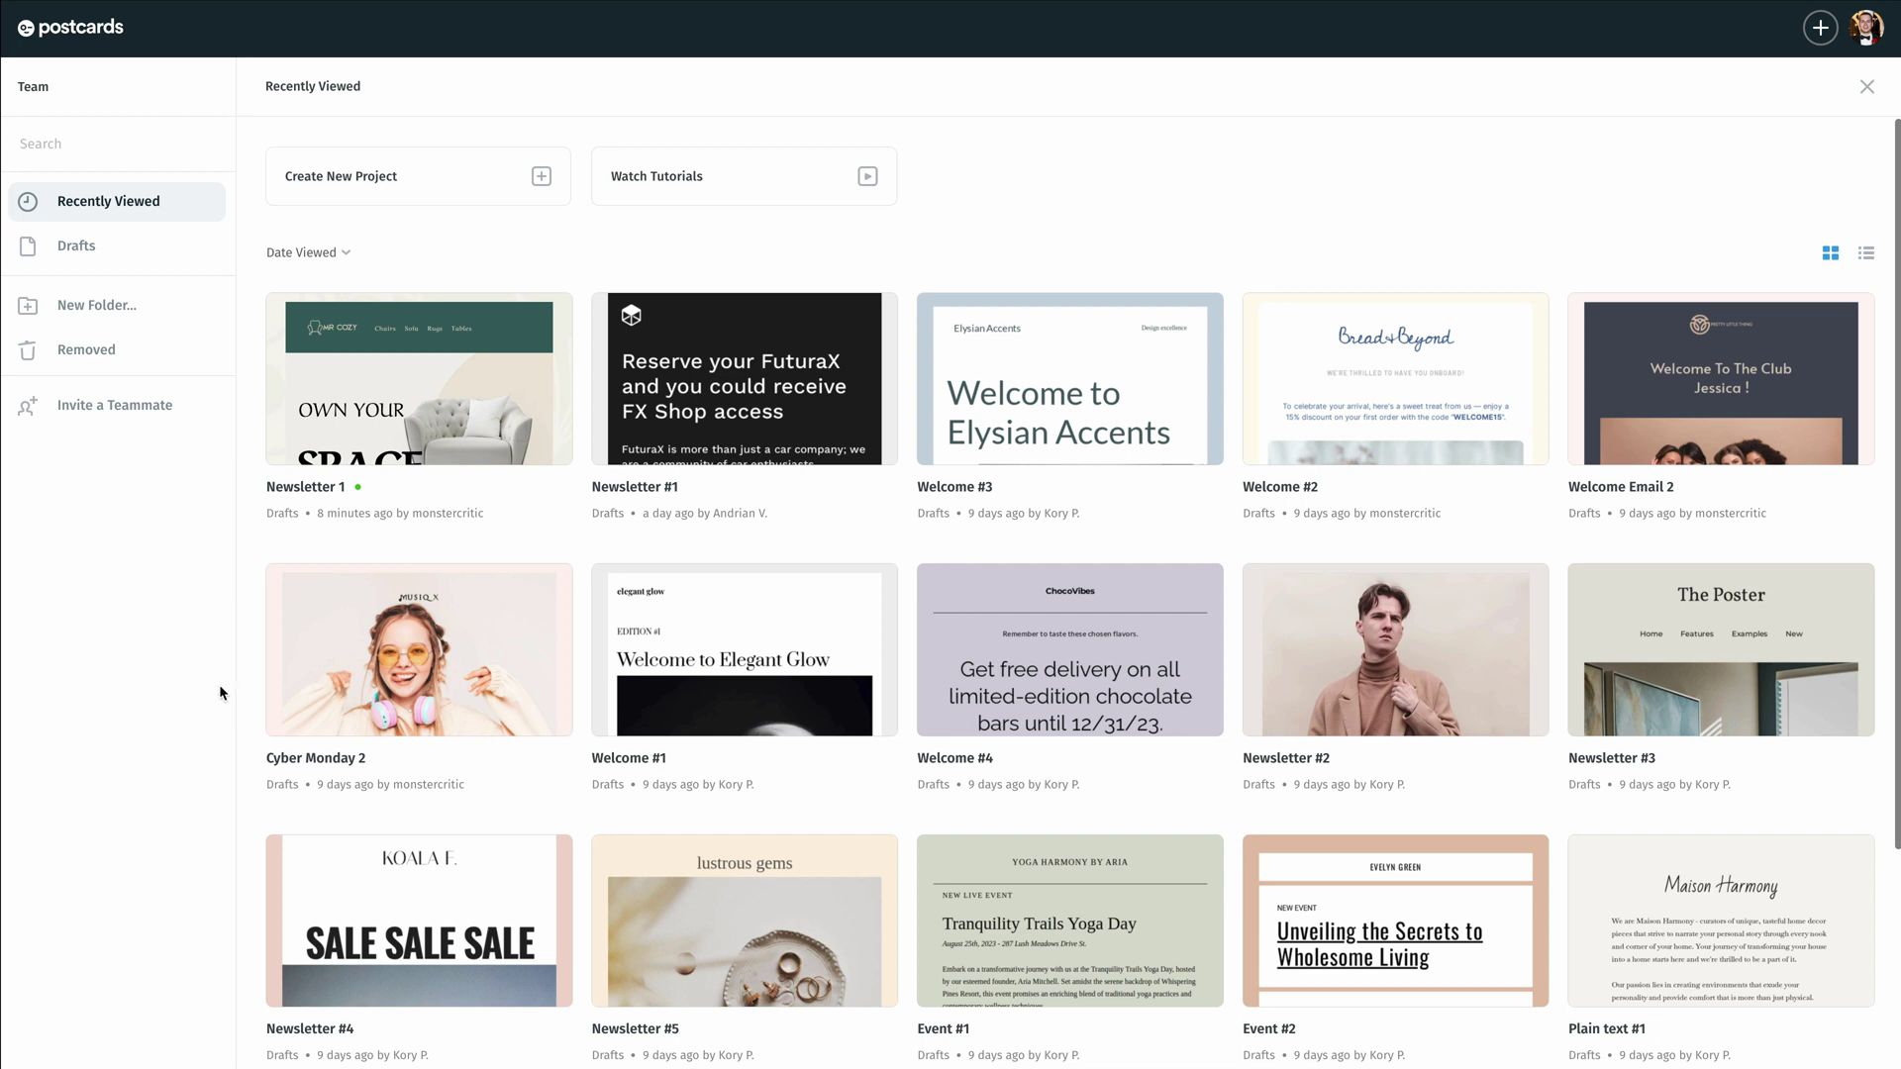
Open the Newsletter 1 template in the Postcards editor
left_click(402, 388)
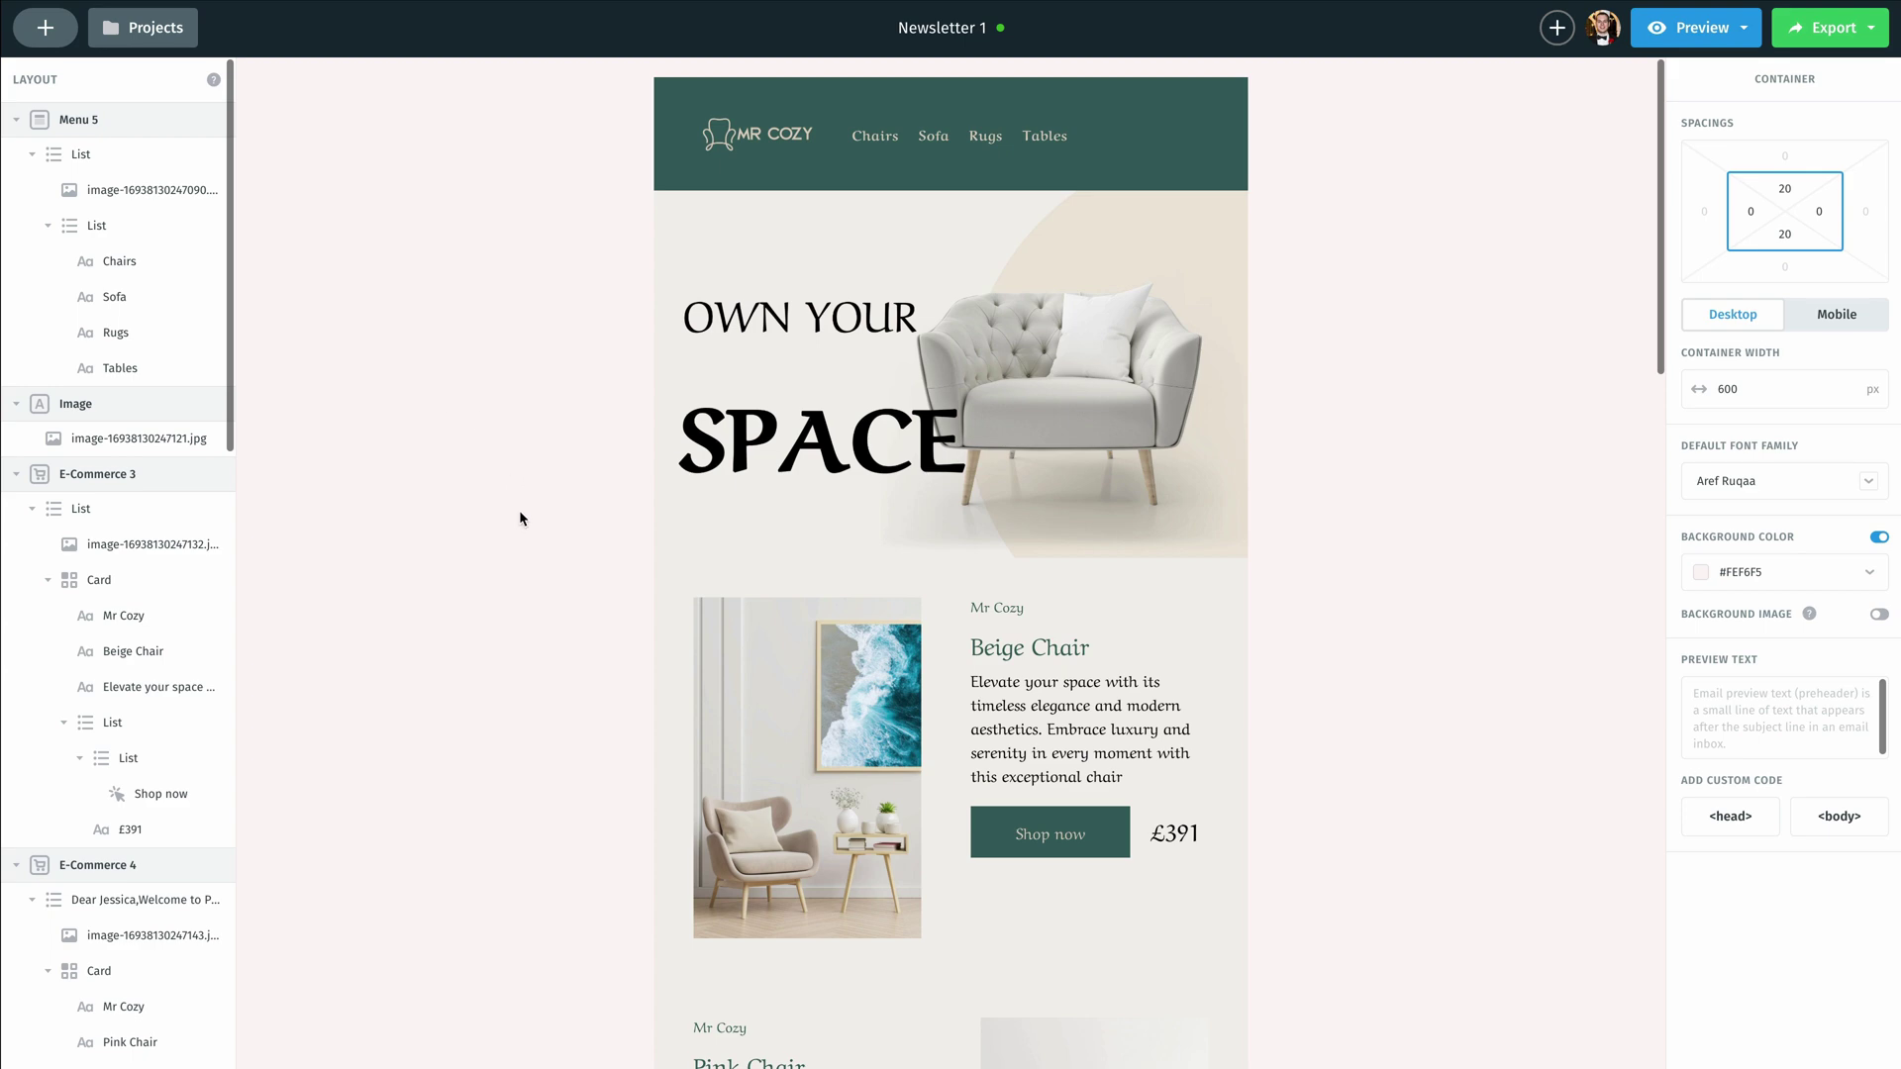
scroll(977, 679, "down", 3)
scroll(1072, 628, "down", 2)
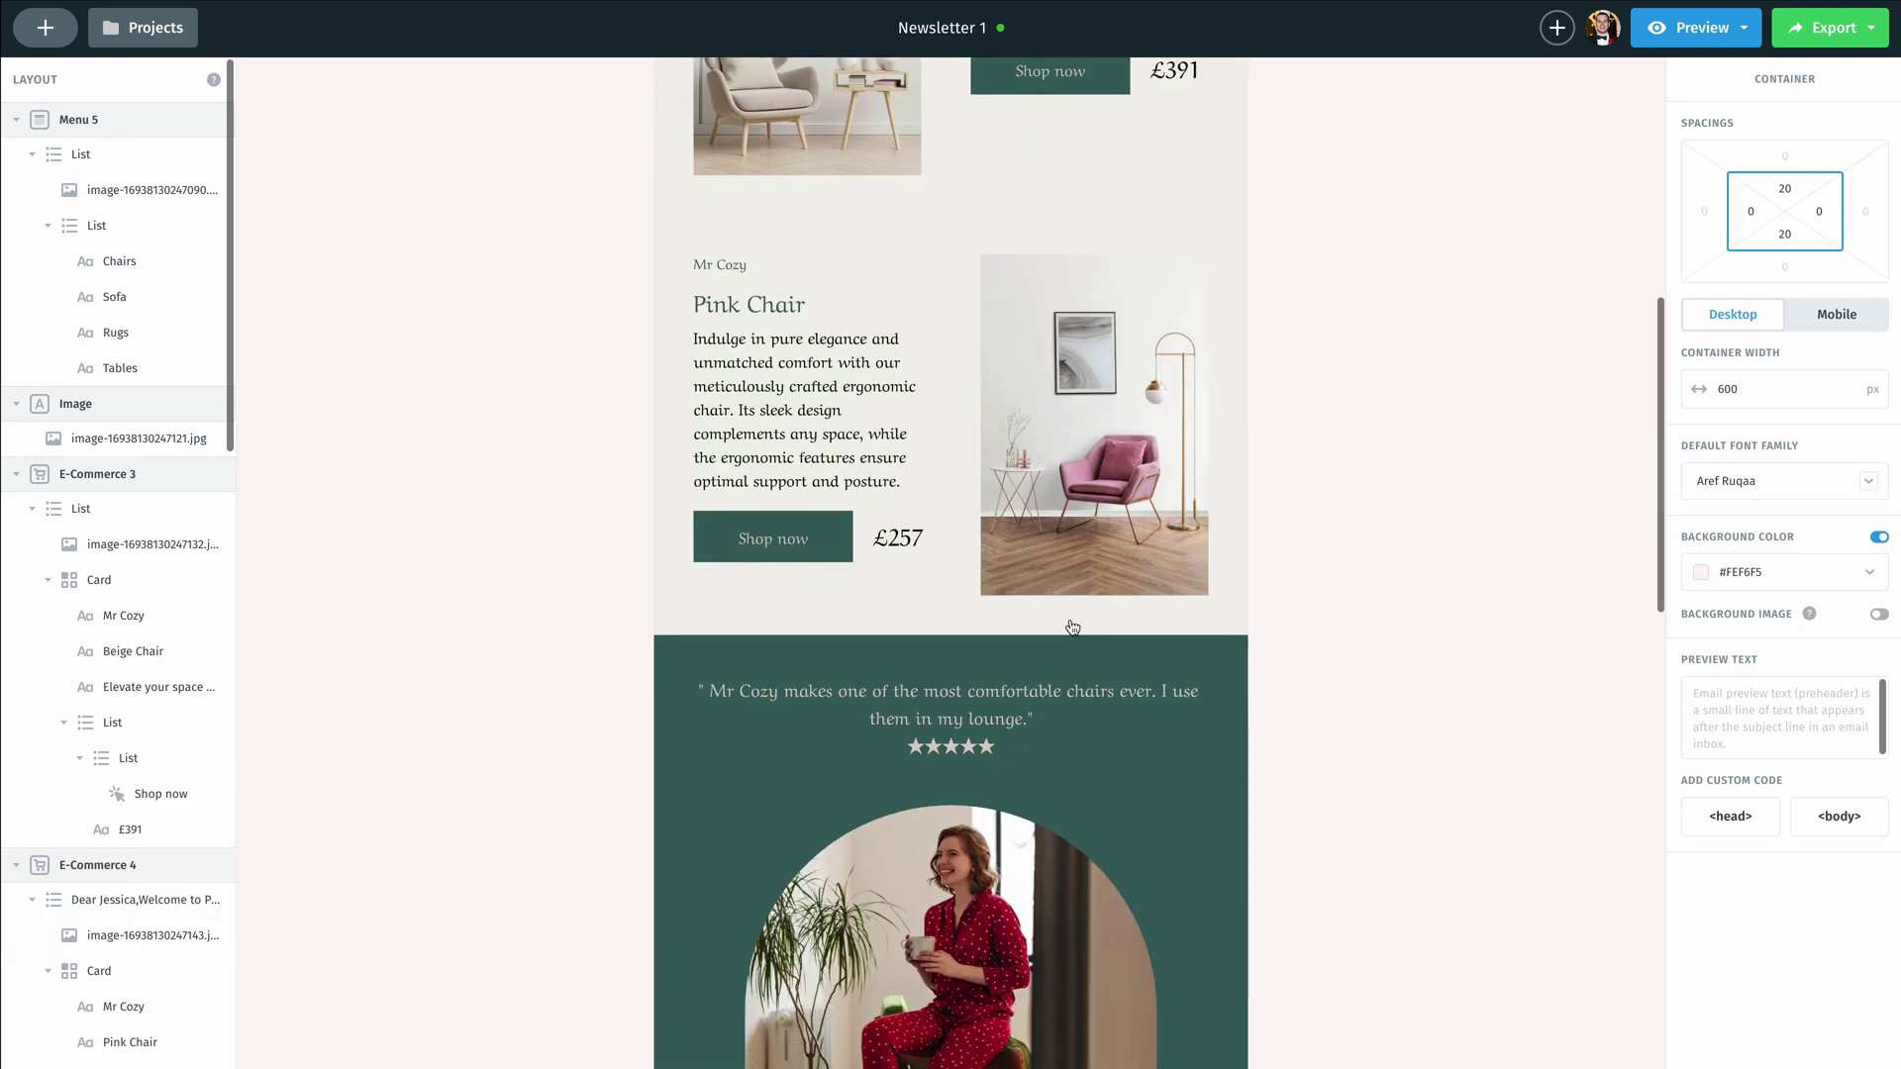
scroll(1071, 627, "up", 3)
scroll(1071, 627, "up", 2)
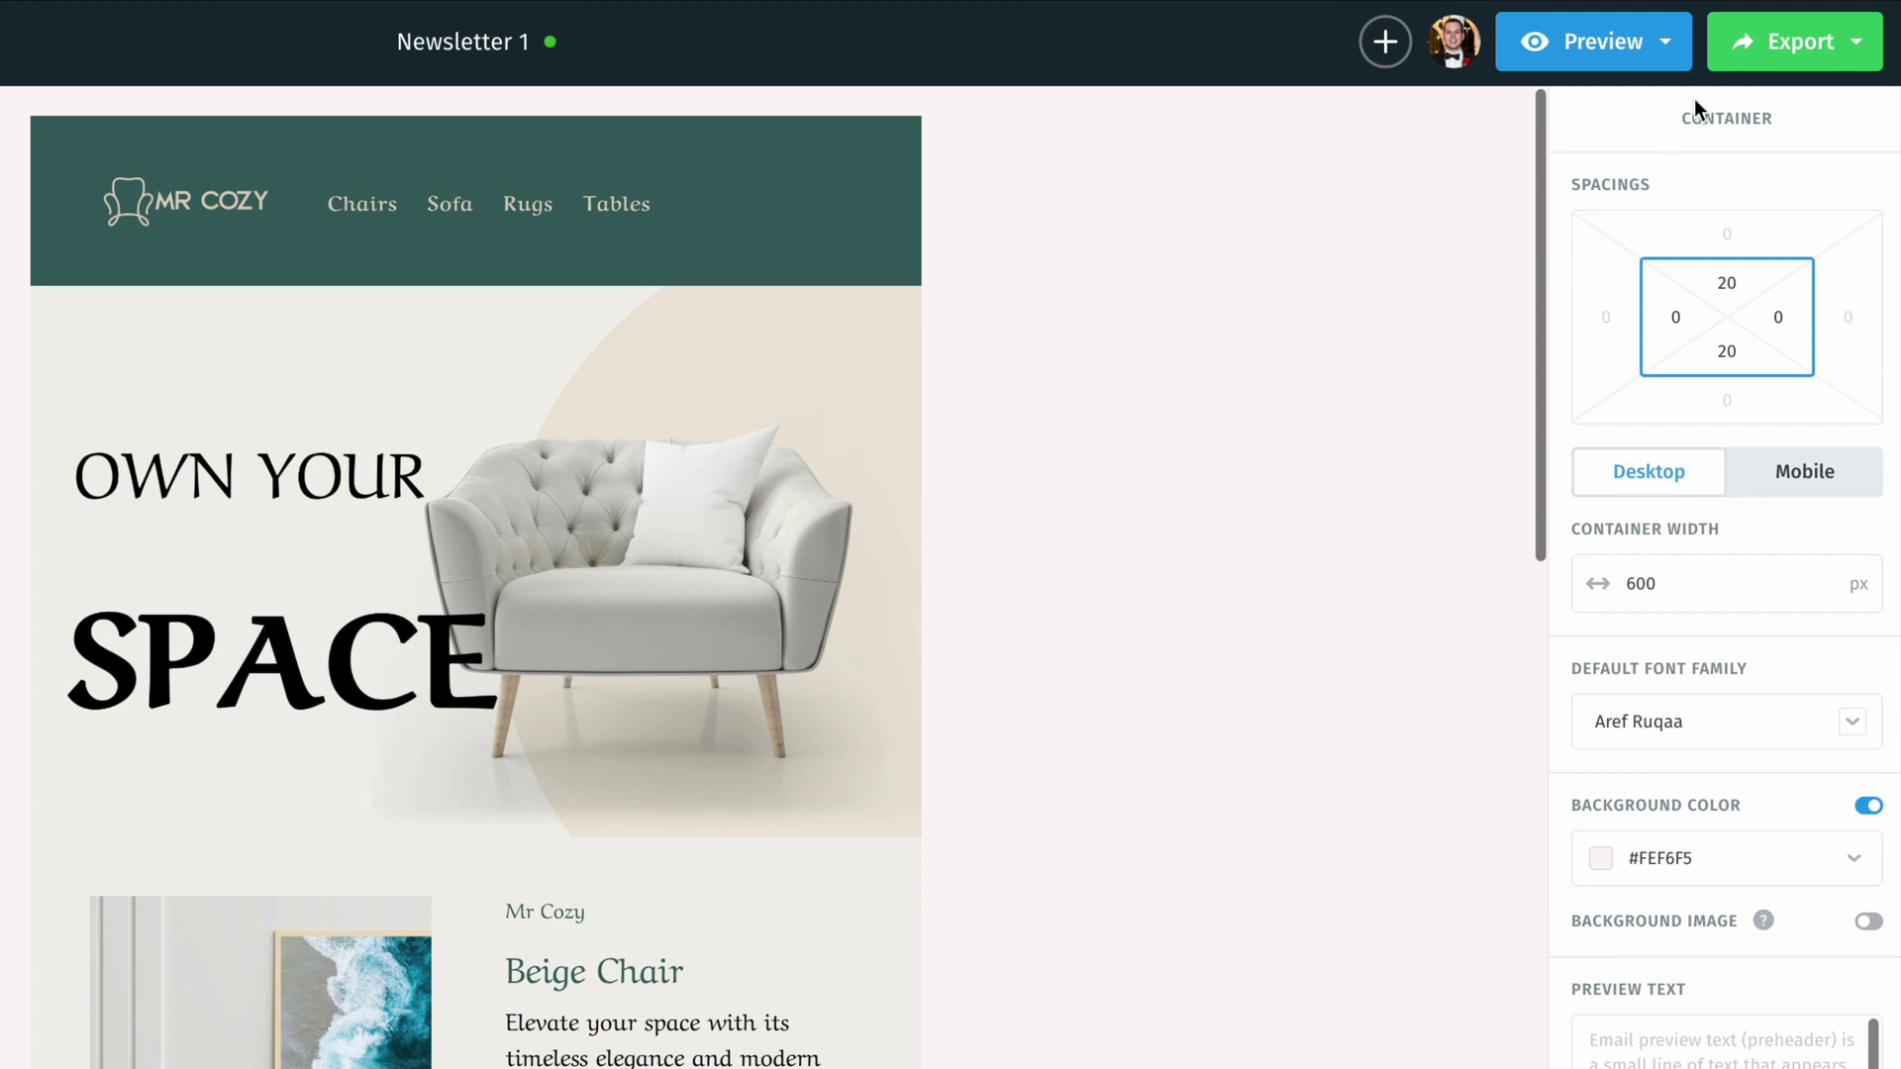
From the Export menu's integrations, start a Constant Contact connection
left_click(1779, 55)
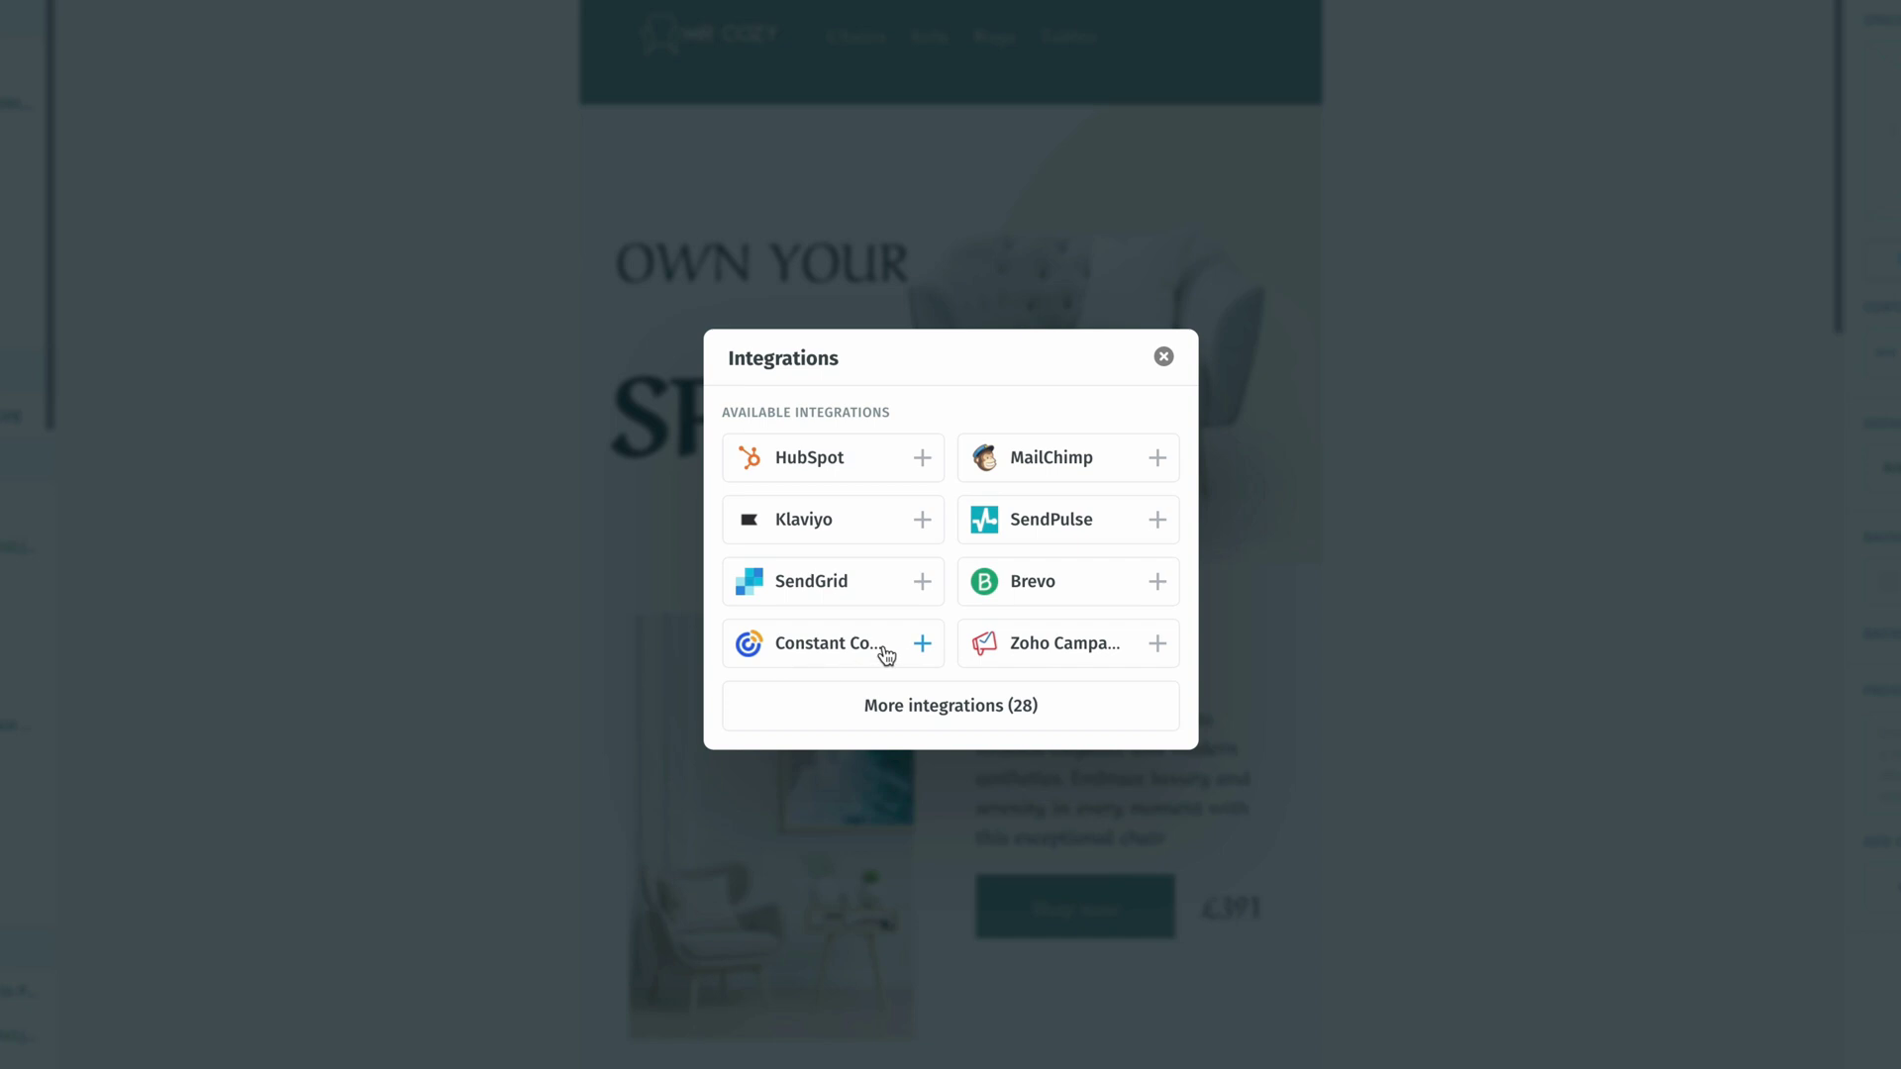
left_click(921, 645)
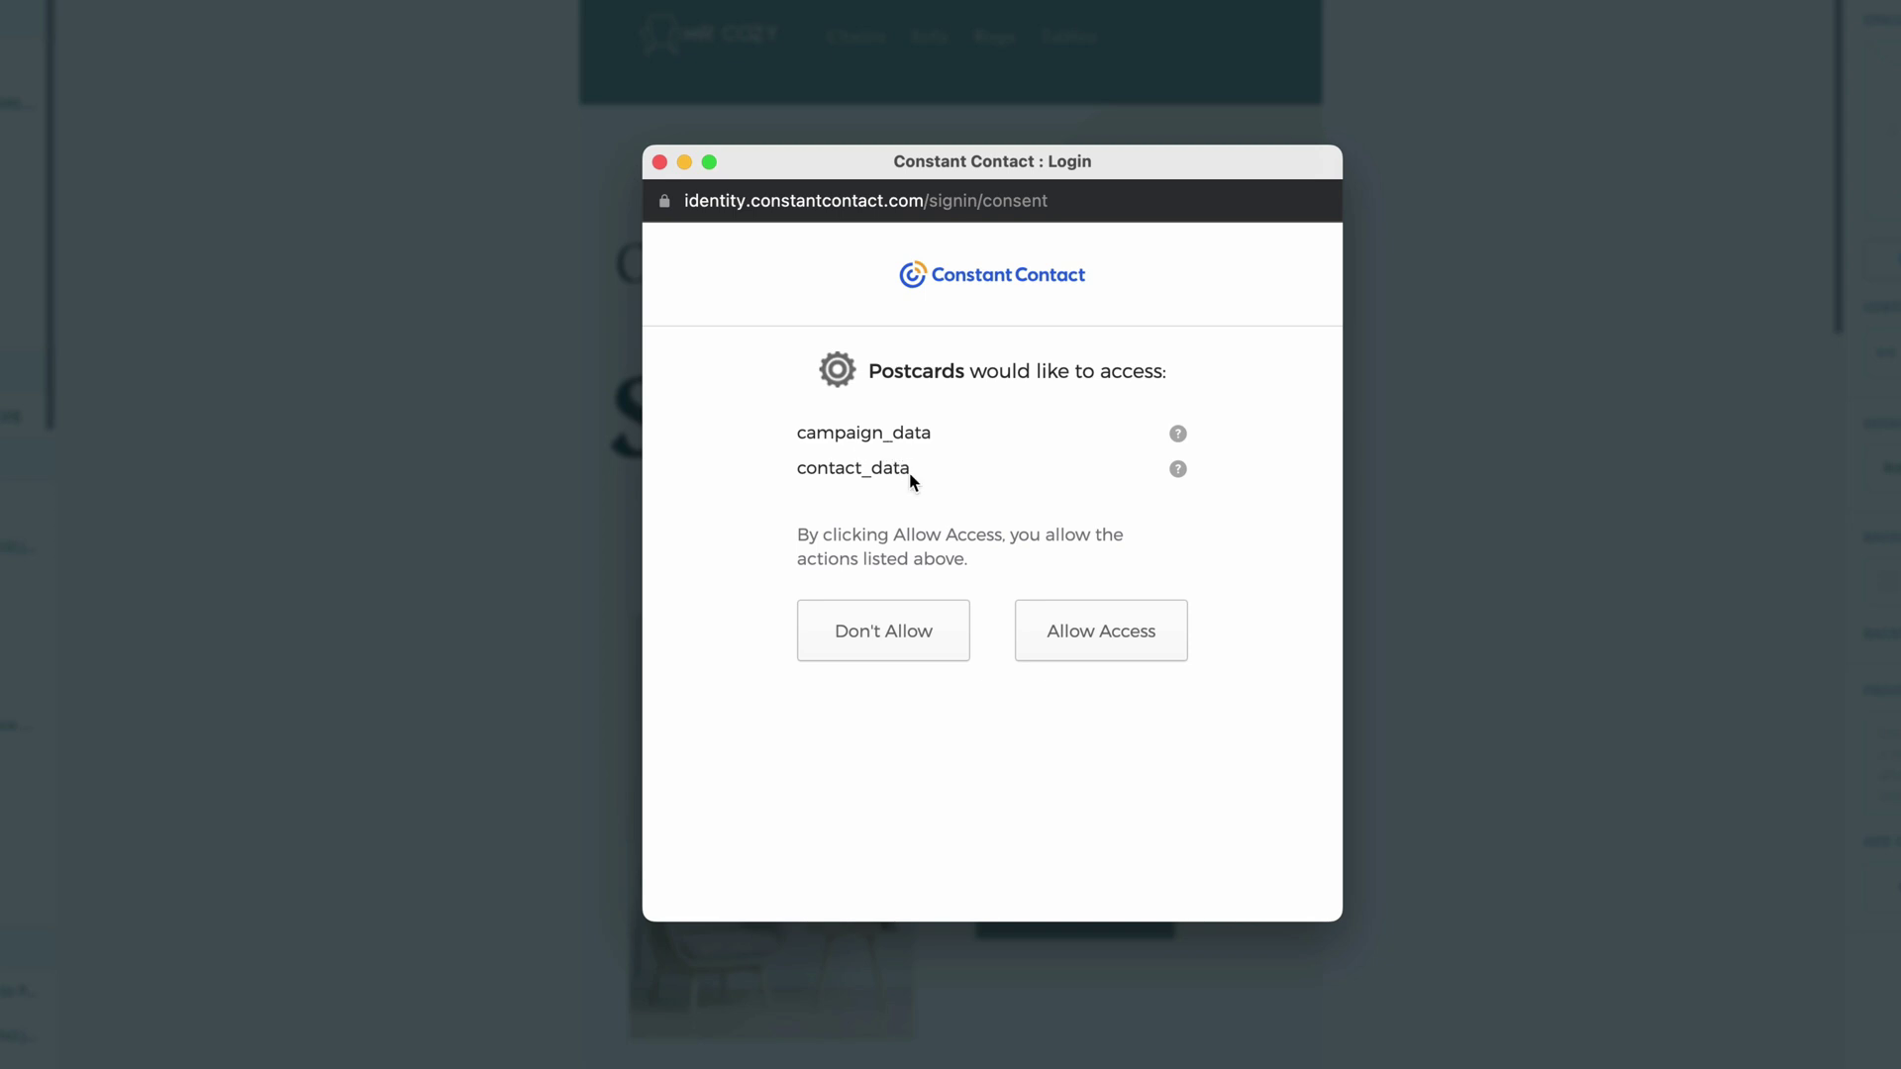
Allow Postcards access to Constant Contact campaign and contact data
left_click(1096, 629)
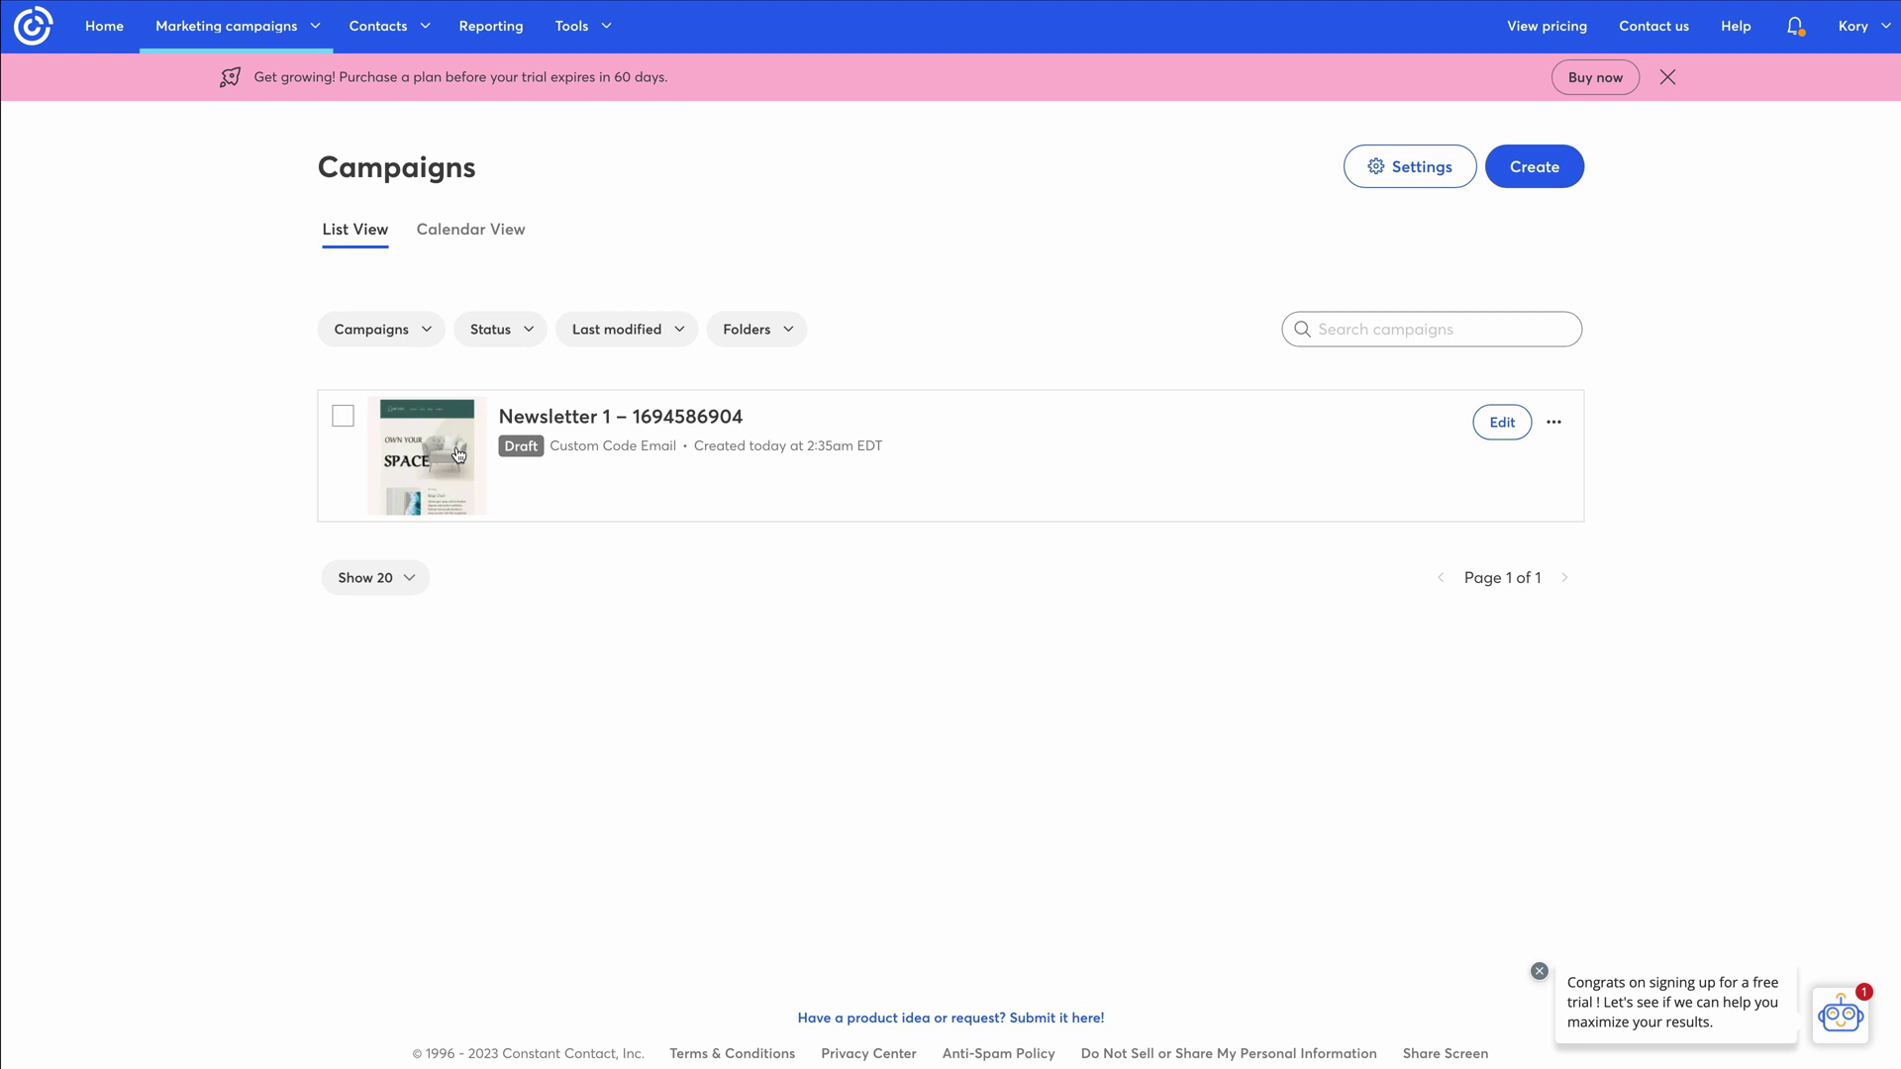
left_click(458, 453)
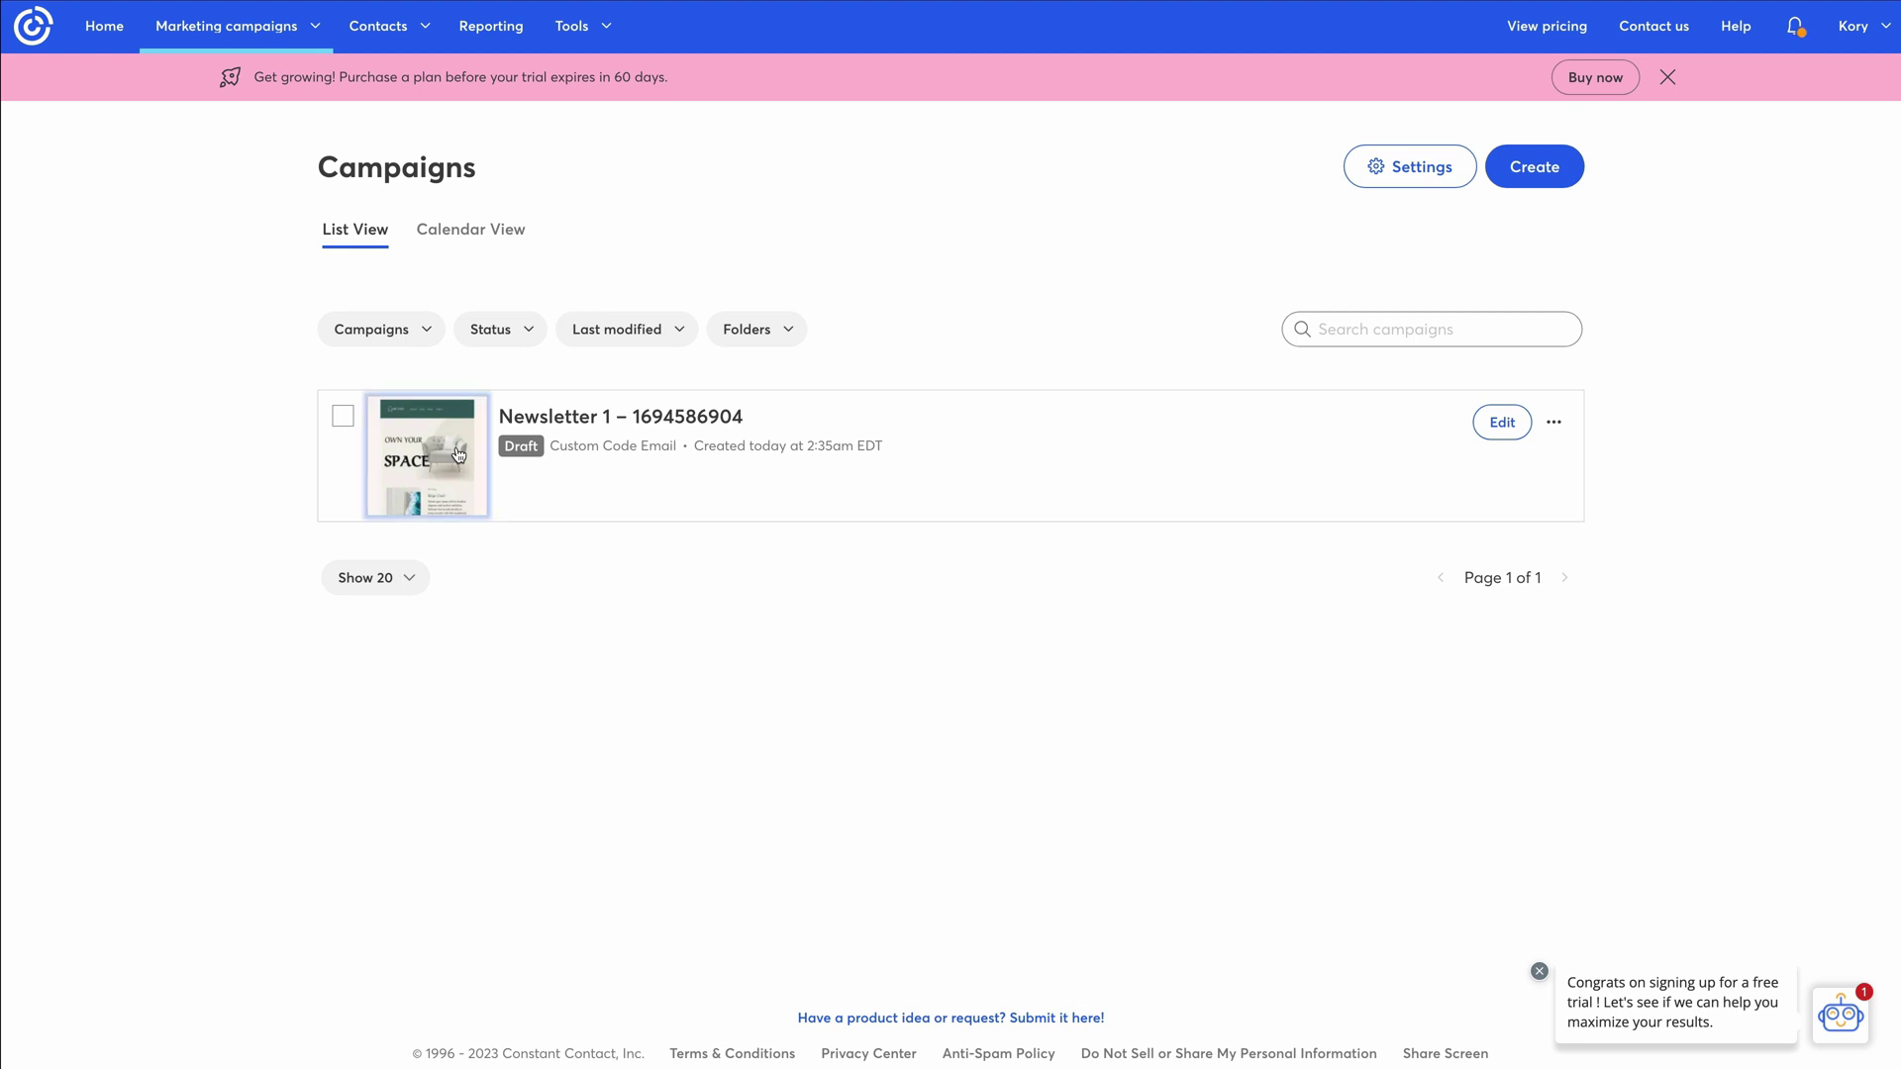
scroll(911, 632, "down", 3)
scroll(911, 634, "down", 3)
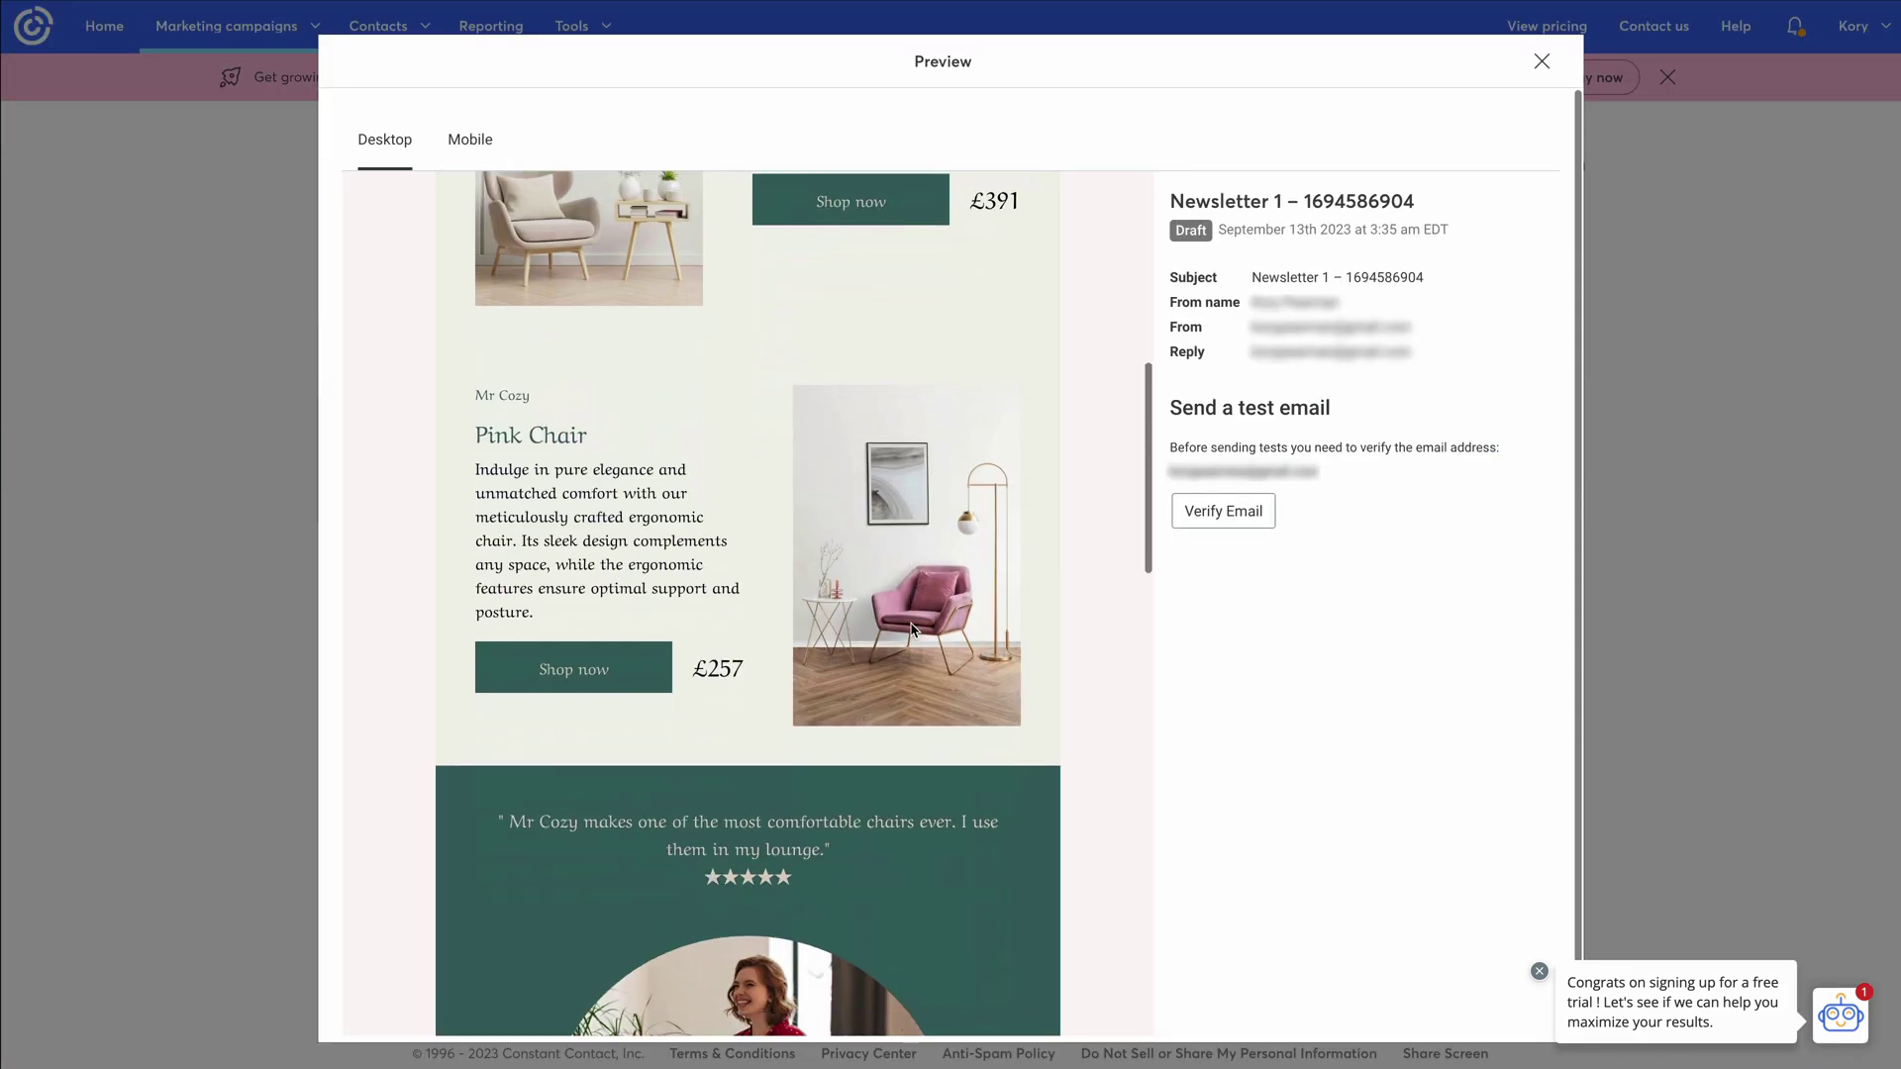
scroll(911, 635, "down", 1)
scroll(911, 632, "down", 2)
scroll(913, 632, "down", 1)
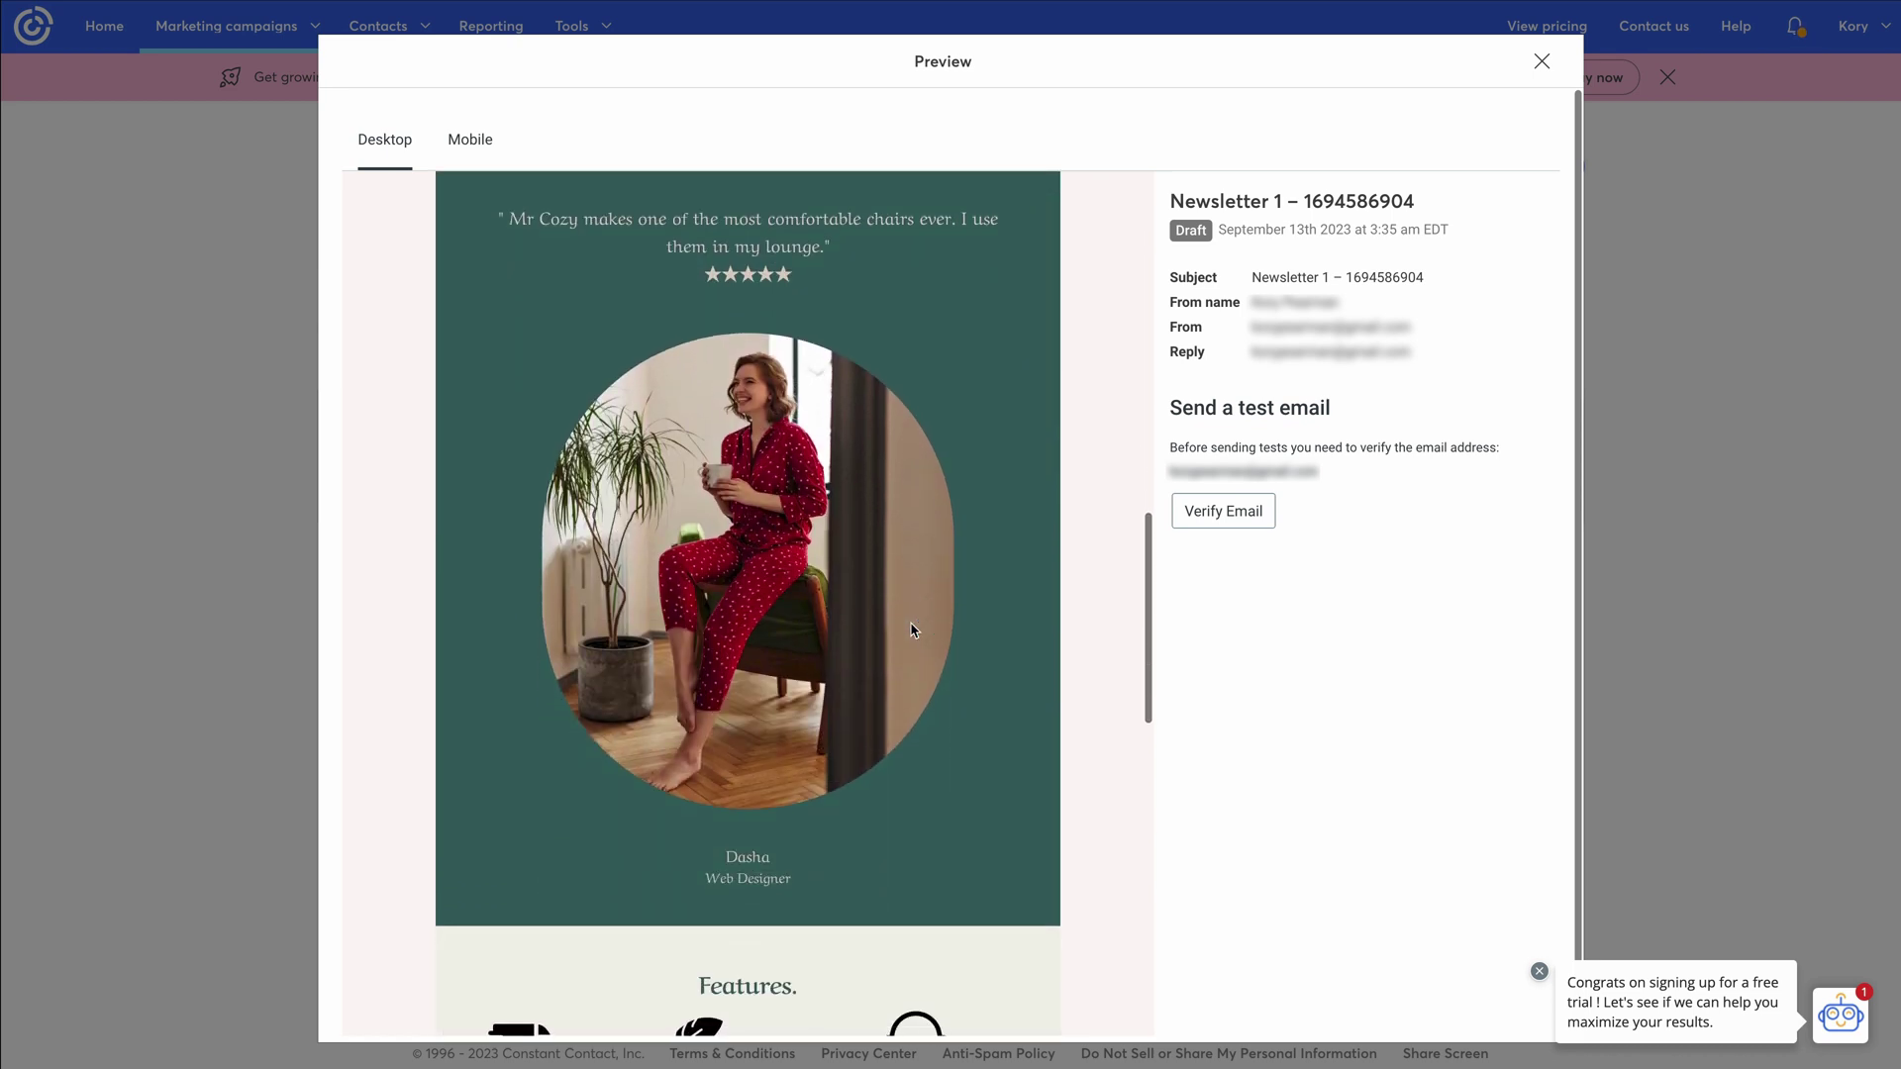
scroll(912, 631, "down", 3)
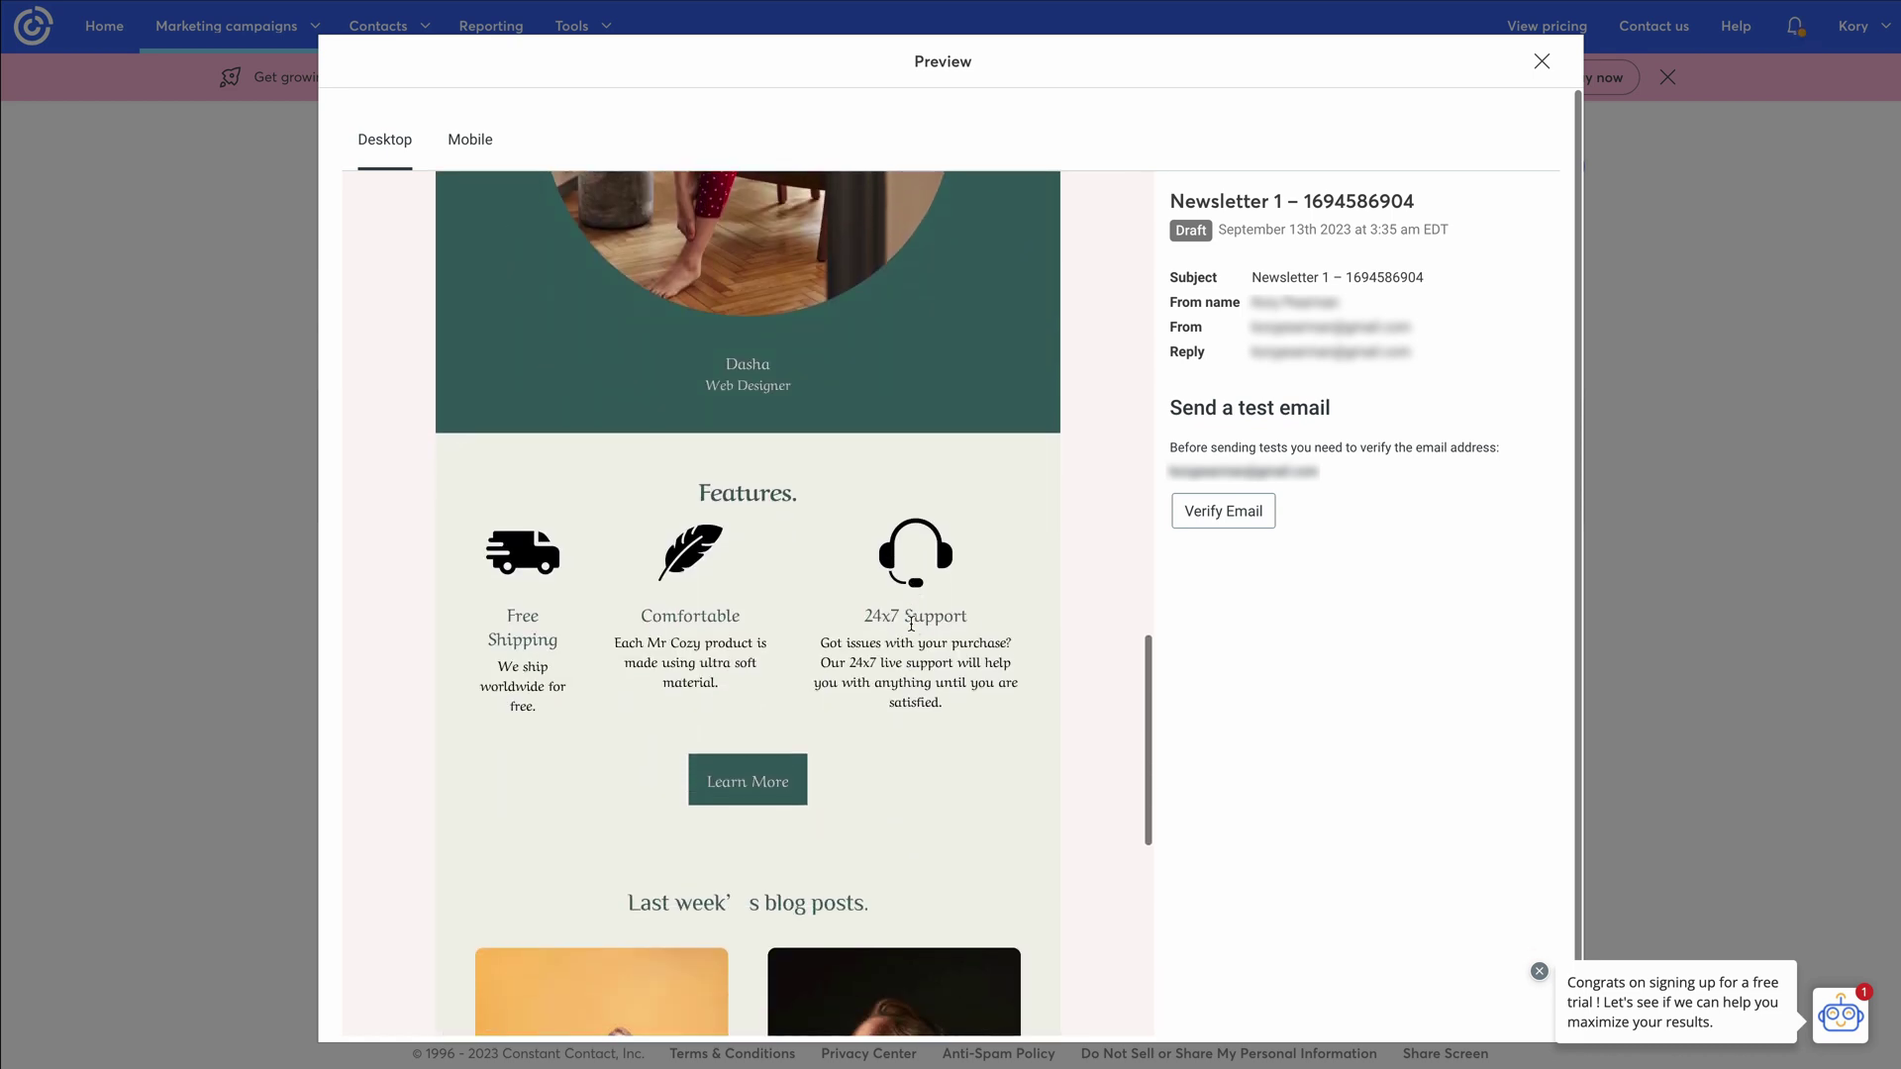
scroll(911, 624, "down", 1)
scroll(911, 619, "down", 2)
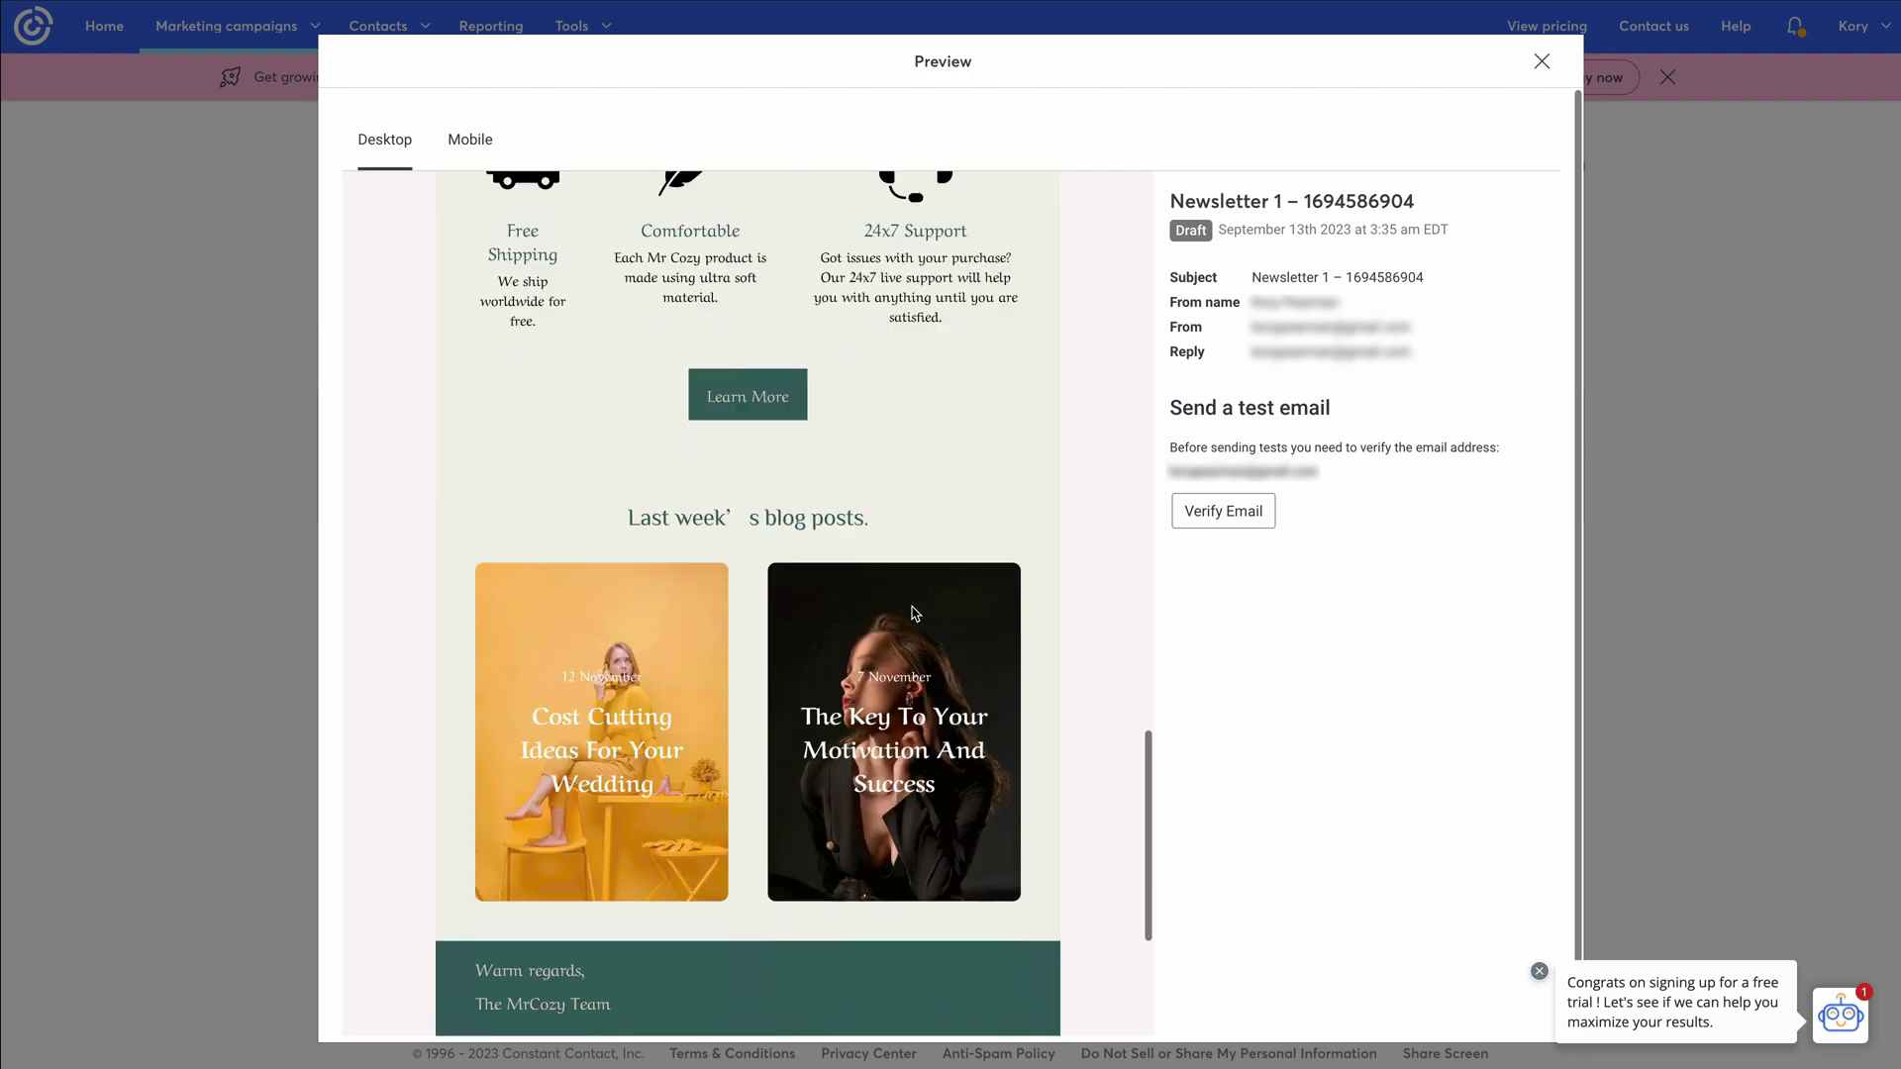
scroll(910, 606, "down", 1)
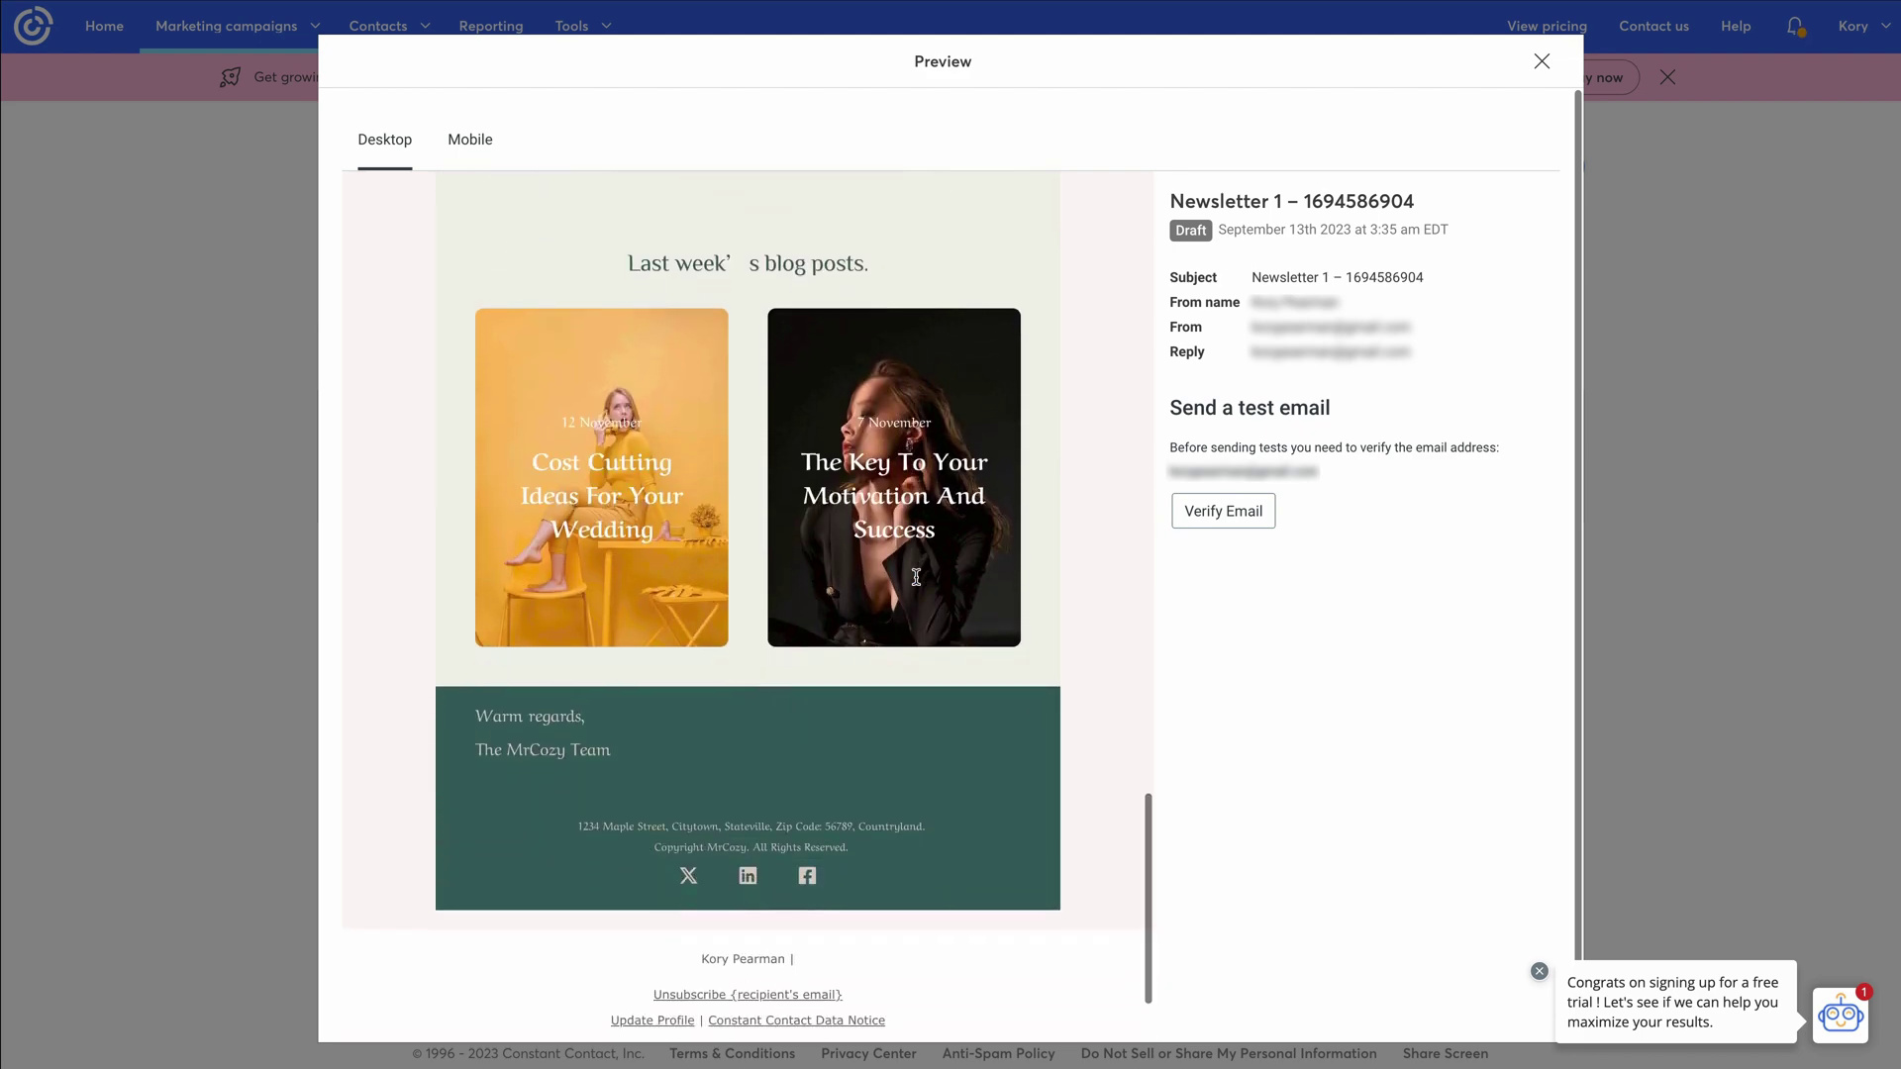
scroll(917, 583, "up", 1)
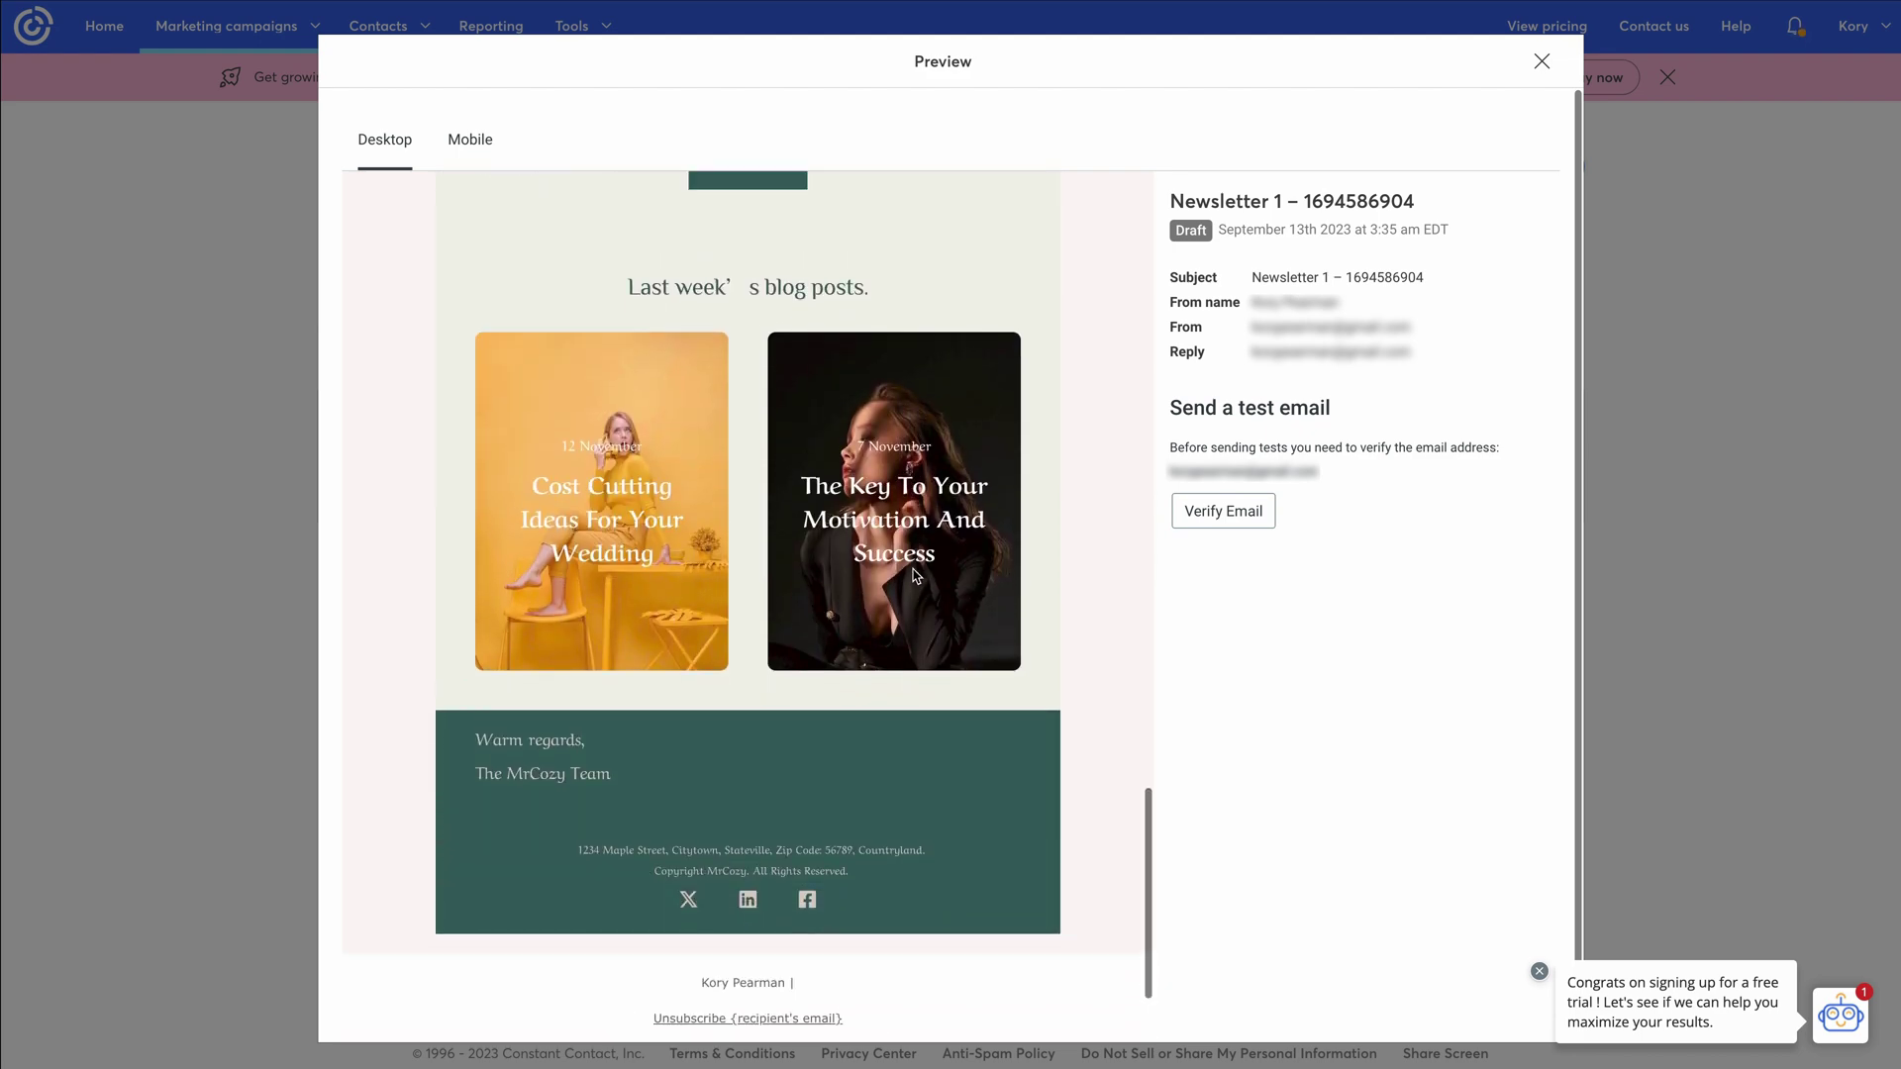
scroll(917, 579, "up", 10)
scroll(915, 576, "up", 3)
scroll(915, 576, "up", 1)
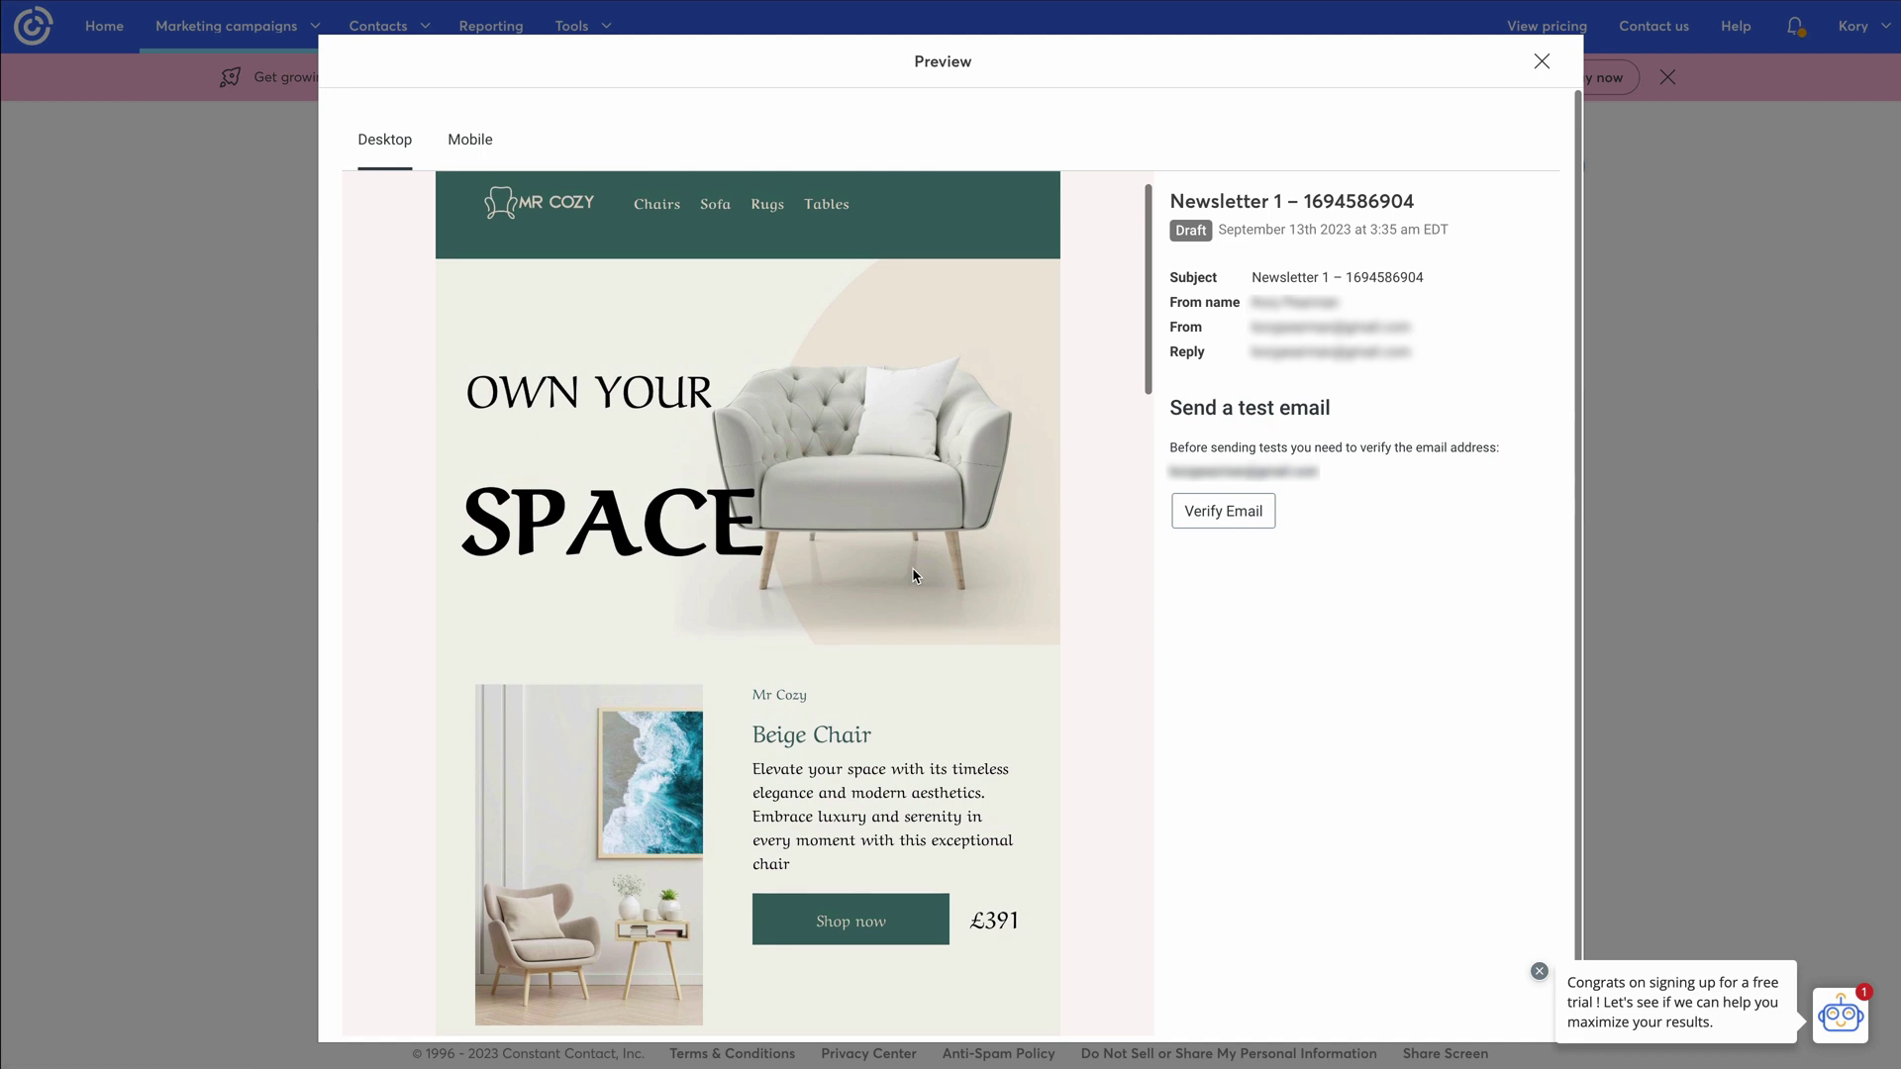